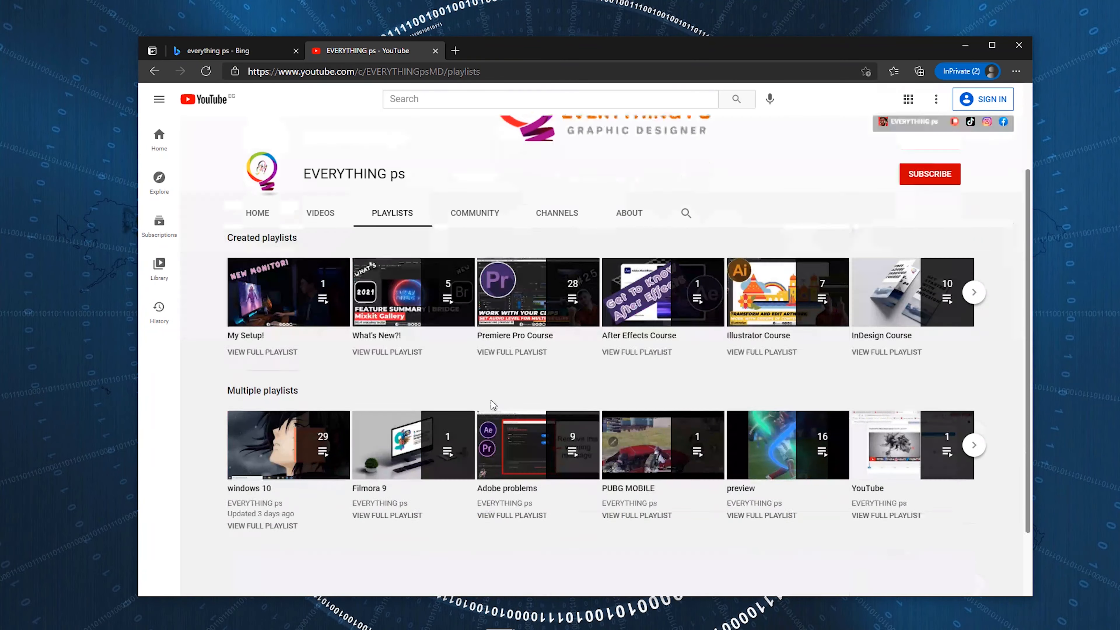
{"action": "left_click", "coordinate": [464, 330]}
{"action": "left_click", "coordinate": [265, 331]}
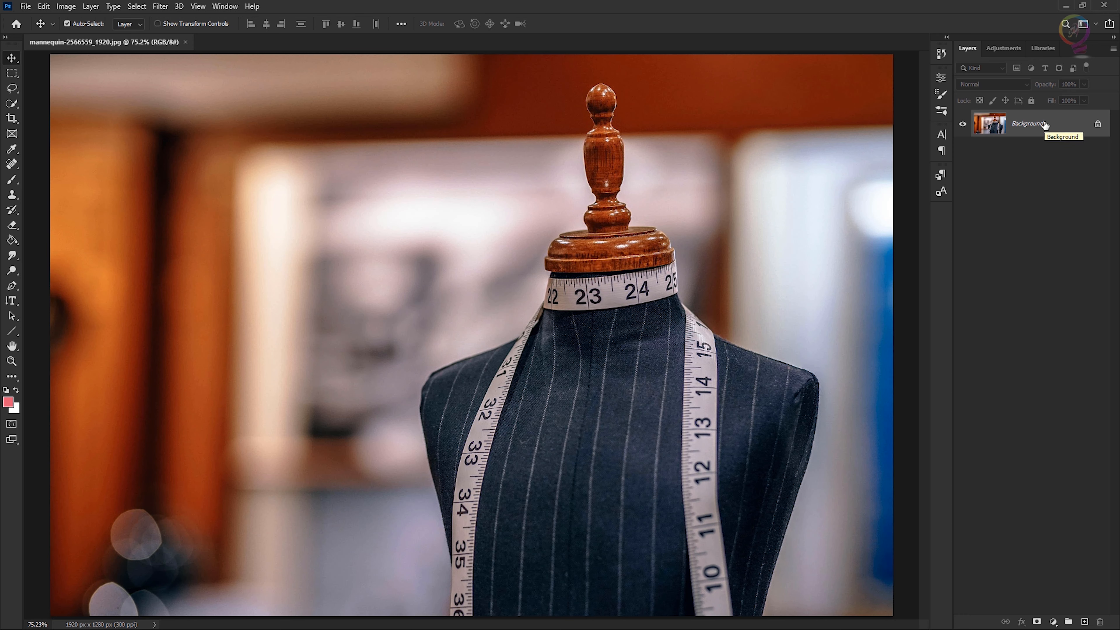
- Select the whole mannequin and its wooden top with the Quick Selection tool, subtracting the excess background beside the neck
{"action": "left_click", "coordinate": [11, 108]}
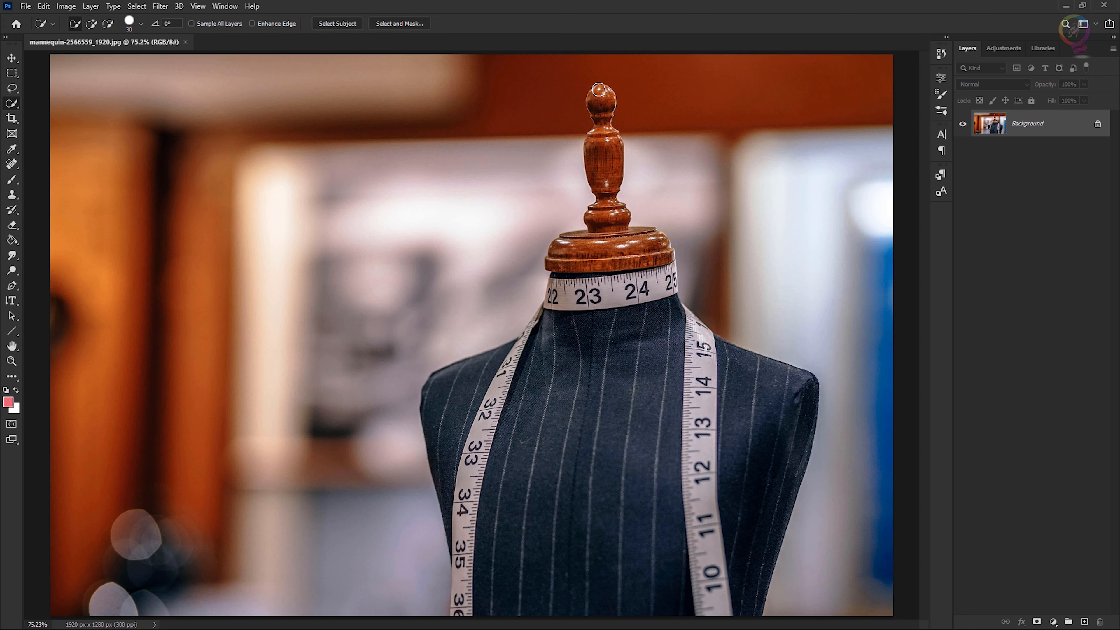
{"action": "left_click_drag", "start_coordinate": [599, 90], "coordinate": [601, 156]}
{"action": "mouse_move", "coordinate": [617, 212]}
{"action": "left_mouse_down"}
{"action": "mouse_move", "coordinate": [626, 285]}
{"action": "mouse_move", "coordinate": [719, 459]}
{"action": "mouse_move", "coordinate": [703, 478]}
{"action": "mouse_move", "coordinate": [652, 446]}
{"action": "mouse_move", "coordinate": [638, 413]}
{"action": "left_mouse_up"}
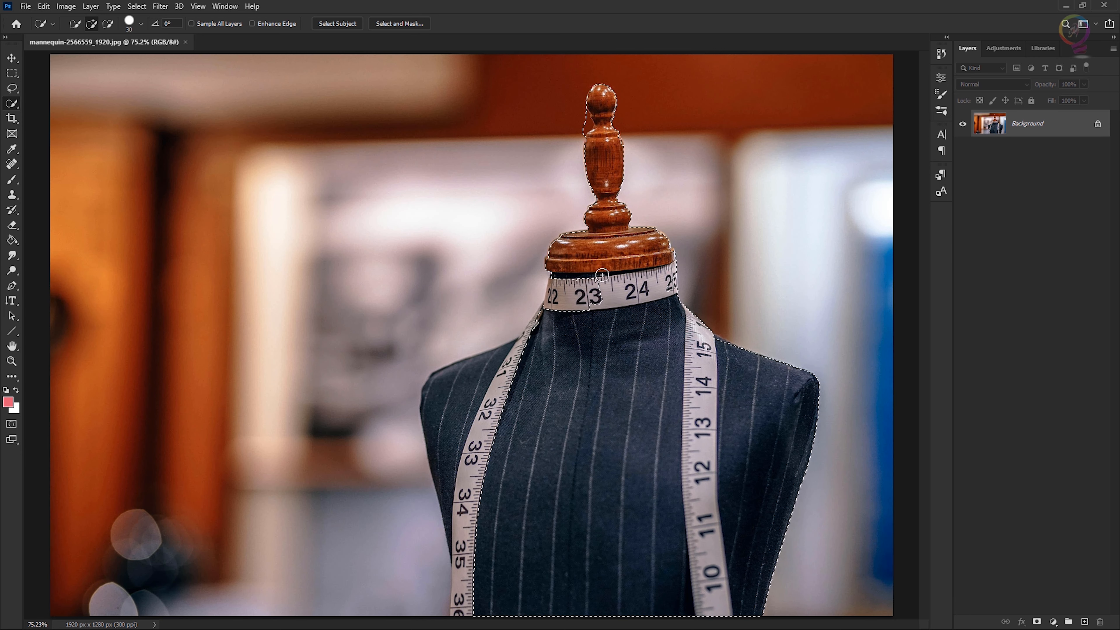
{"action": "mouse_move", "coordinate": [524, 346]}
{"action": "left_mouse_down"}
{"action": "mouse_move", "coordinate": [487, 382]}
{"action": "mouse_move", "coordinate": [471, 472]}
{"action": "mouse_move", "coordinate": [471, 557]}
{"action": "mouse_move", "coordinate": [479, 593]}
{"action": "left_mouse_up"}
{"action": "mouse_move", "coordinate": [553, 304]}
{"action": "left_mouse_down"}
{"action": "mouse_move", "coordinate": [504, 376]}
{"action": "mouse_move", "coordinate": [508, 331]}
{"action": "mouse_move", "coordinate": [570, 312]}
{"action": "mouse_move", "coordinate": [539, 321]}
{"action": "left_mouse_up"}
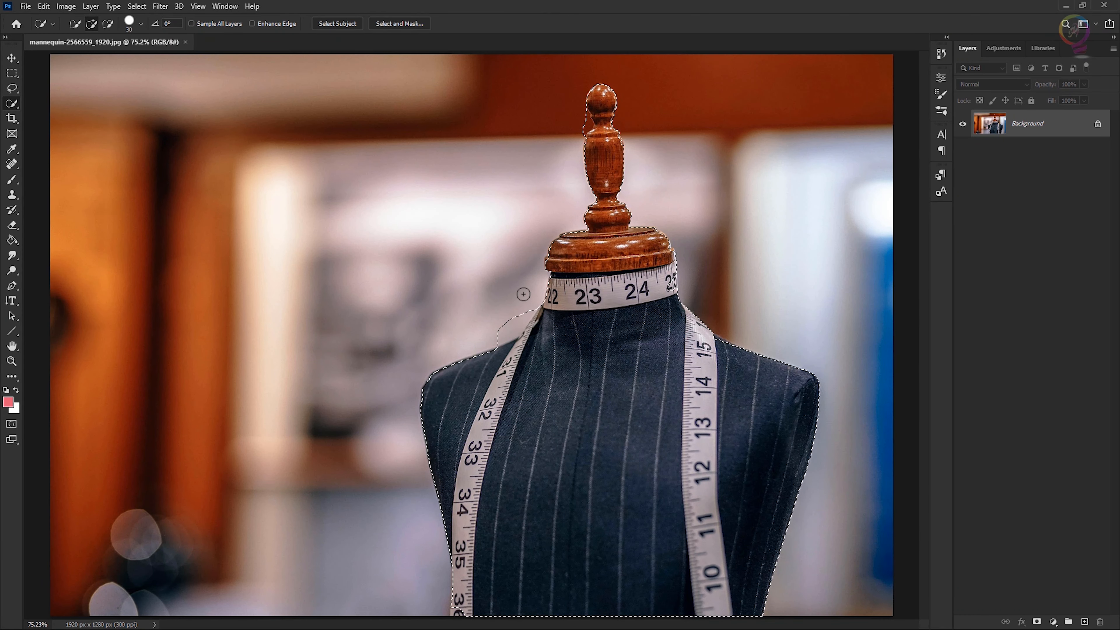
{"action": "key", "text": "alt"}
{"action": "left_click_drag", "start_coordinate": [524, 304], "coordinate": [496, 338]}
- Deselect the mannequin and restore the selection with Reselect
{"action": "key", "text": "ctrl+d"}
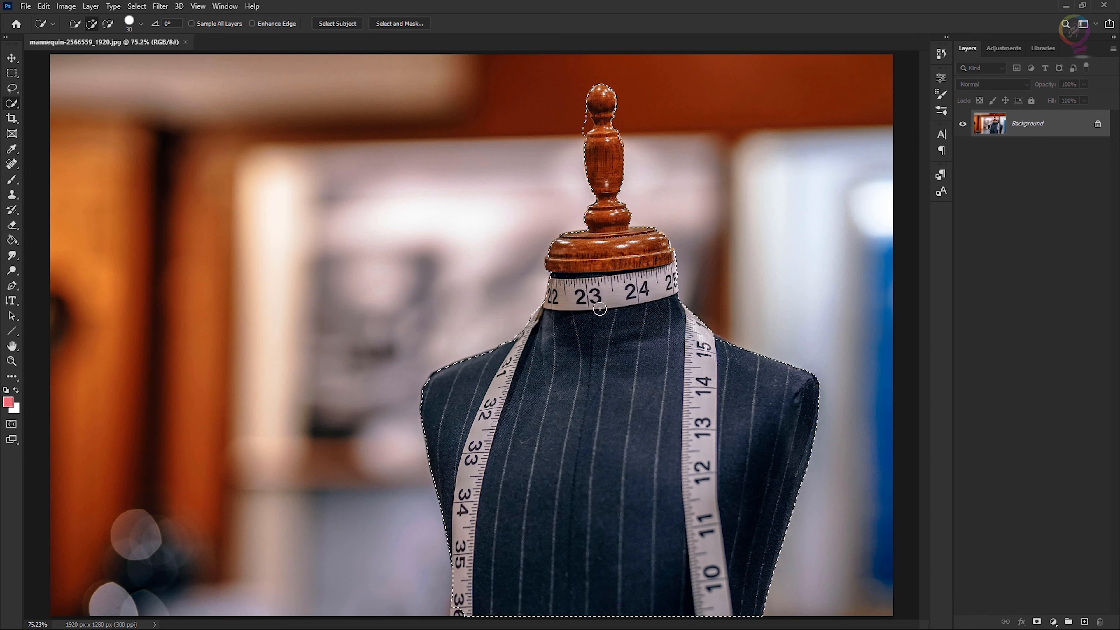
{"action": "key", "text": "ctrl+shift+d"}
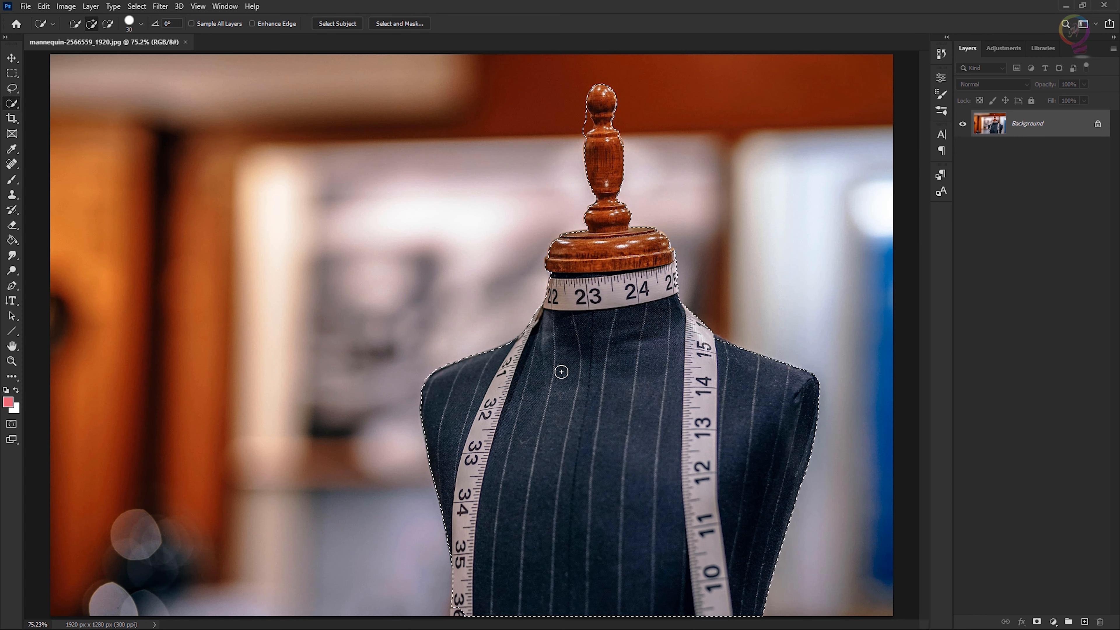
- Subtract the excess background beside the narrow part of the wooden knob from the selection with the Lasso tool
{"action": "left_click", "coordinate": [12, 88]}
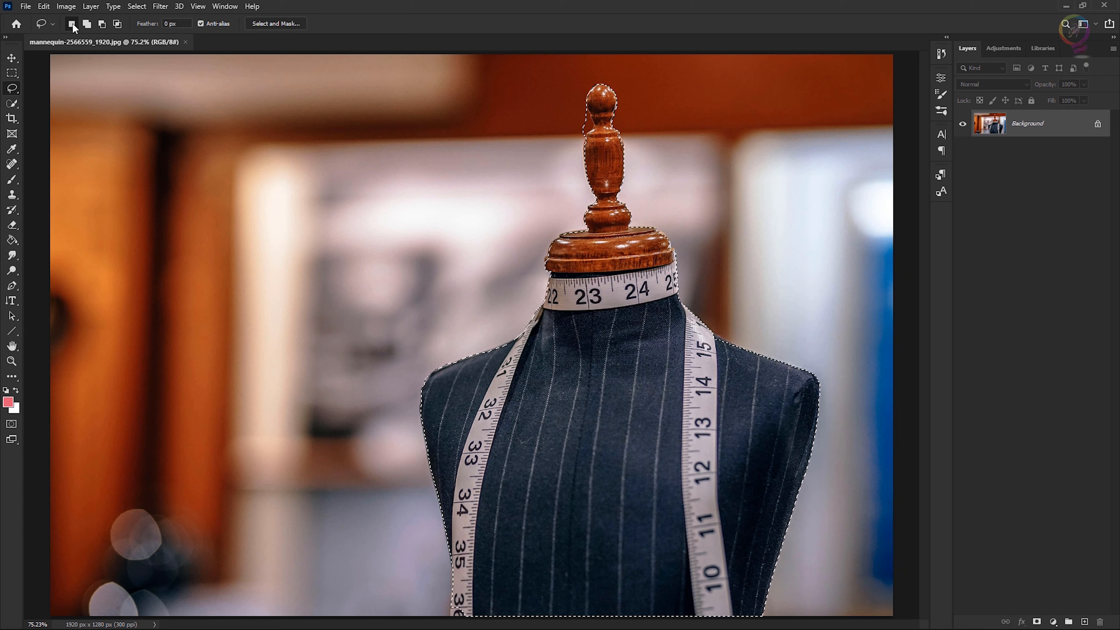
{"action": "left_click", "coordinate": [88, 25]}
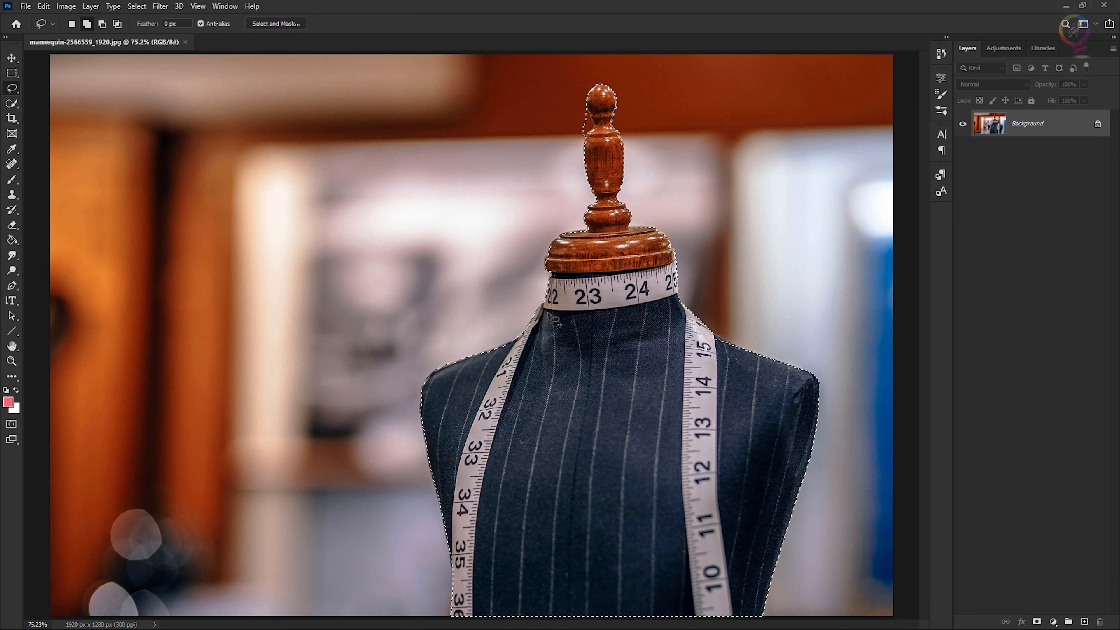
{"action": "left_click", "coordinate": [105, 25]}
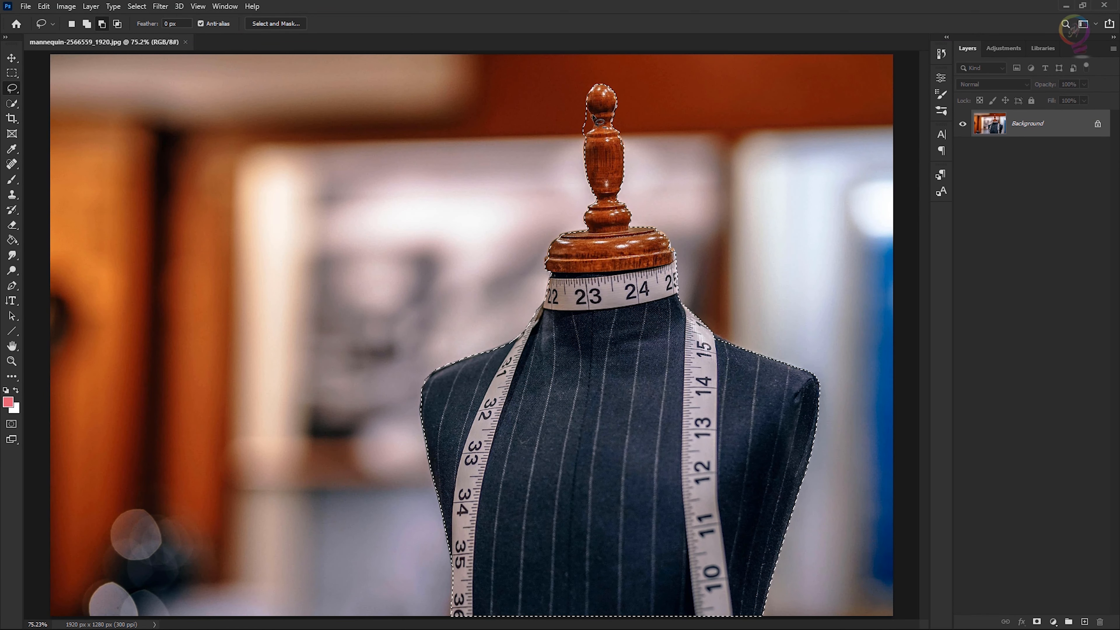
{"action": "scroll", "coordinate": [600, 121], "scroll_direction": "up", "scroll_amount": 5}
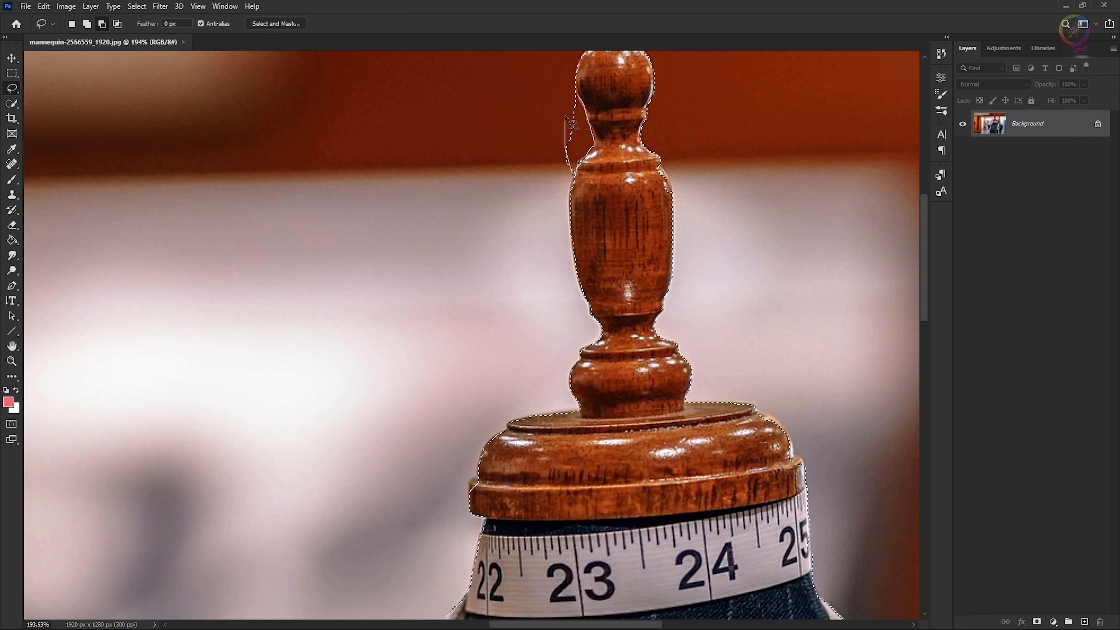
{"action": "left_click_drag", "start_coordinate": [579, 96], "coordinate": [582, 100]}
{"action": "mouse_move", "coordinate": [572, 145]}
{"action": "left_mouse_down"}
{"action": "mouse_move", "coordinate": [567, 174]}
{"action": "mouse_move", "coordinate": [571, 146]}
{"action": "left_mouse_up"}
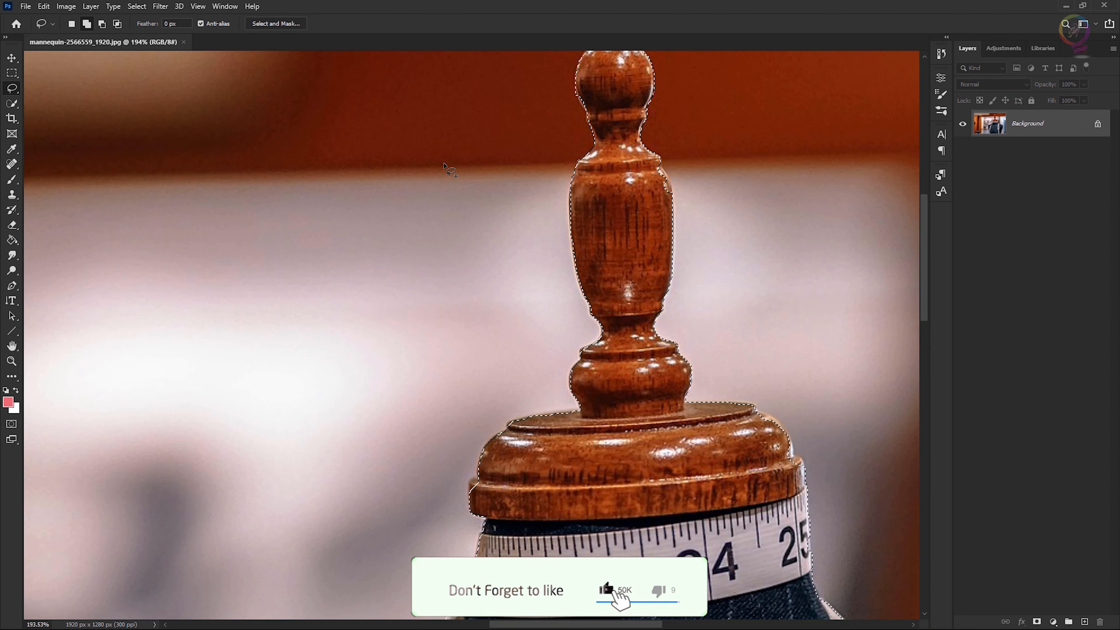
{"action": "key", "text": "ctrl+0"}
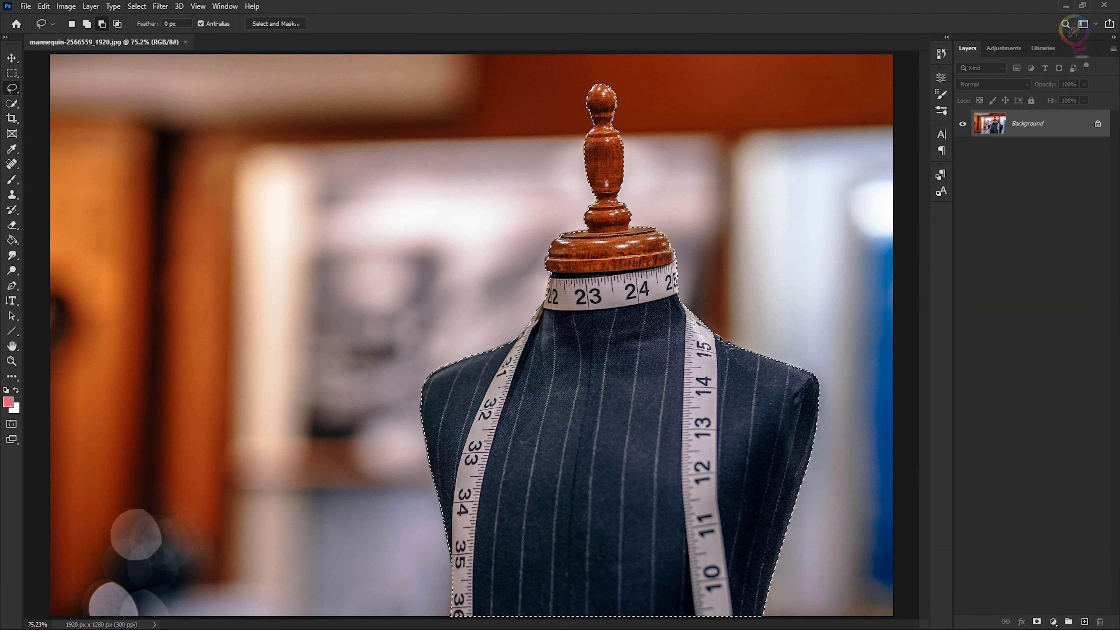
{"action": "left_click", "coordinate": [86, 23]}
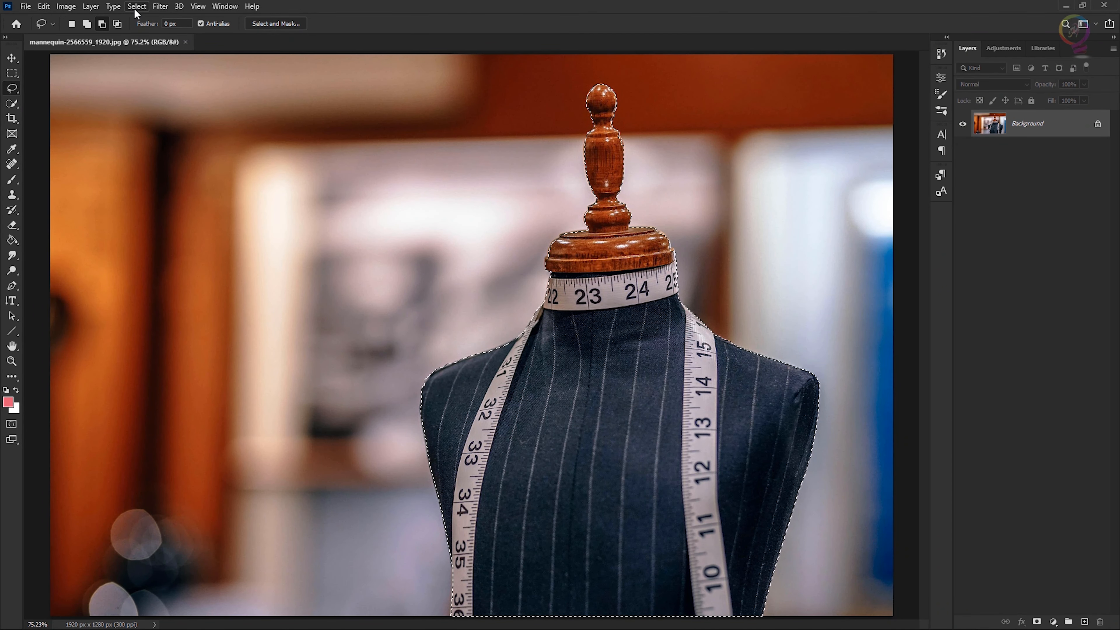
- Brighten the selected mannequin with a Brightness/Contrast adjustment and clear the selection
{"action": "left_click", "coordinate": [70, 7]}
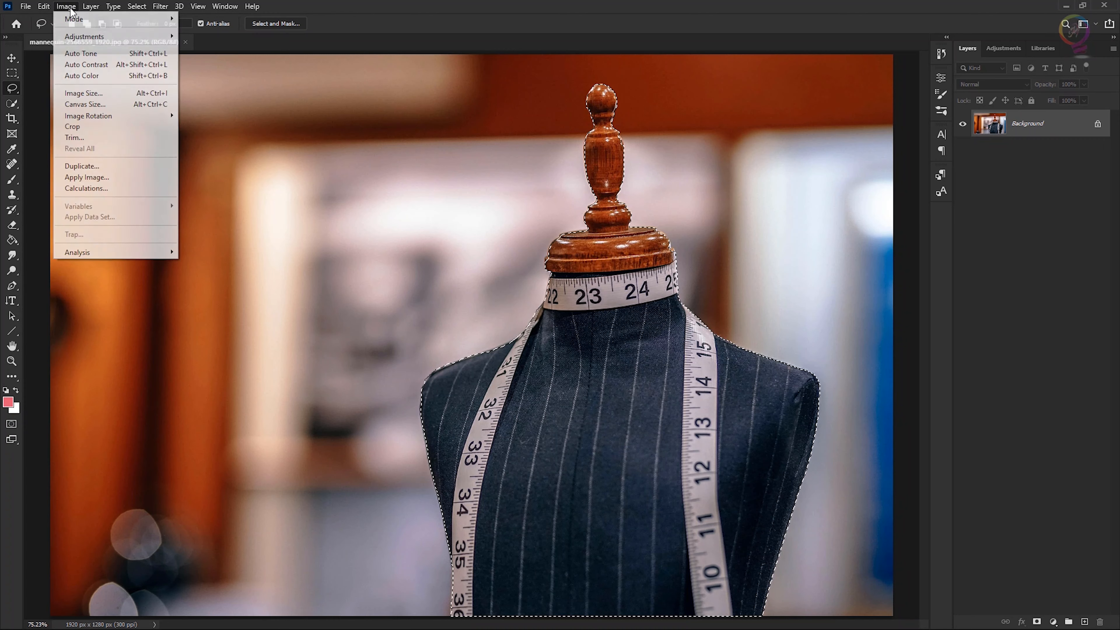
{"action": "mouse_move", "coordinate": [124, 38]}
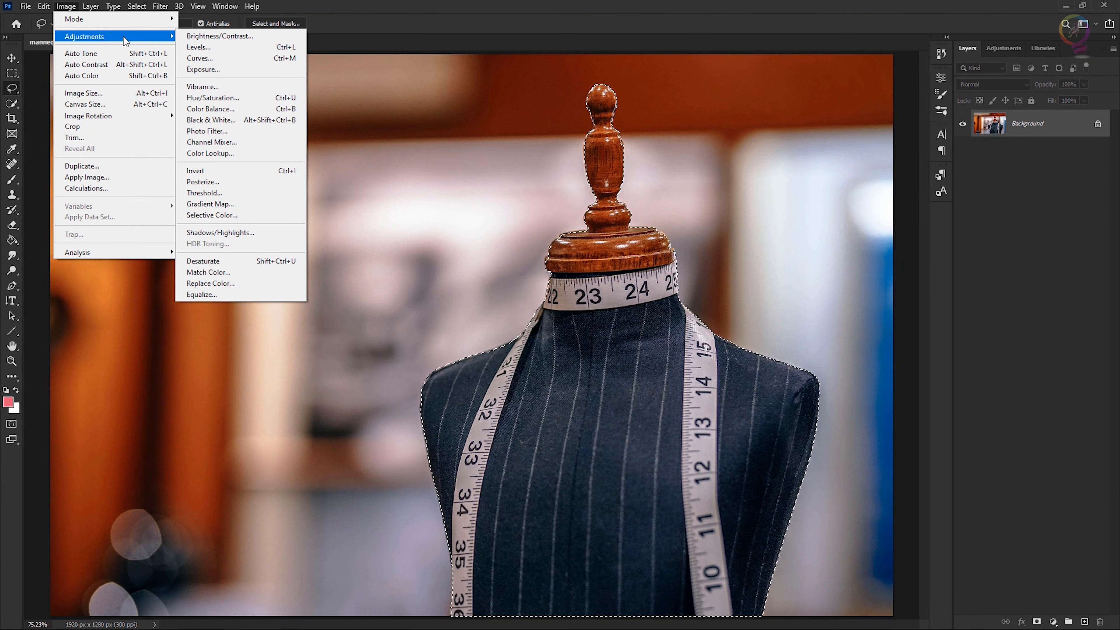
{"action": "left_click", "coordinate": [235, 37]}
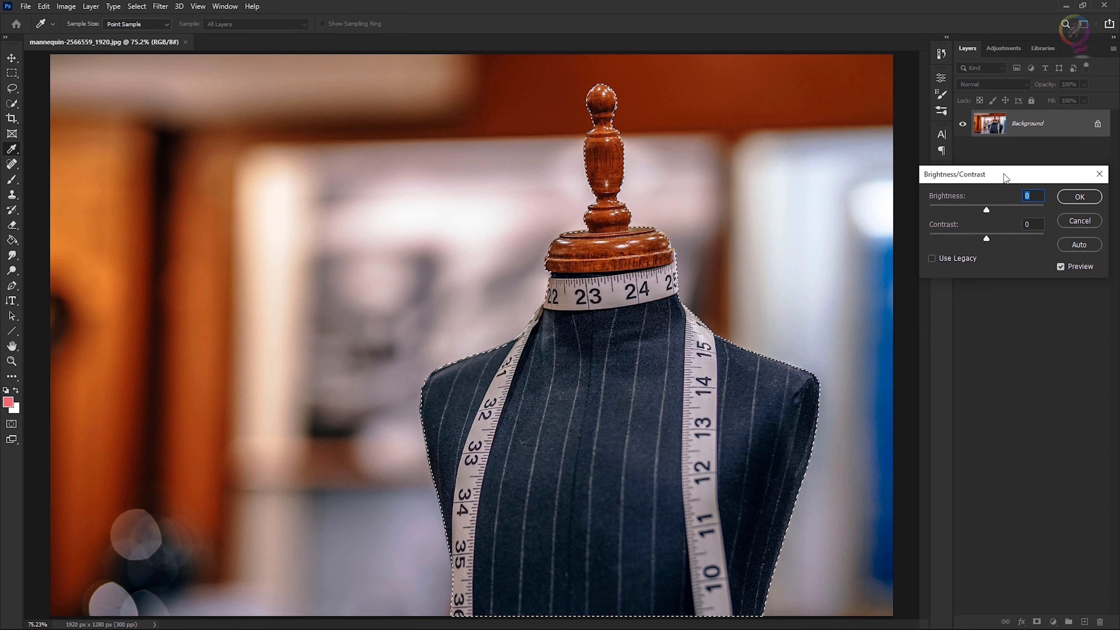
{"action": "left_click_drag", "start_coordinate": [986, 209], "coordinate": [1010, 210]}
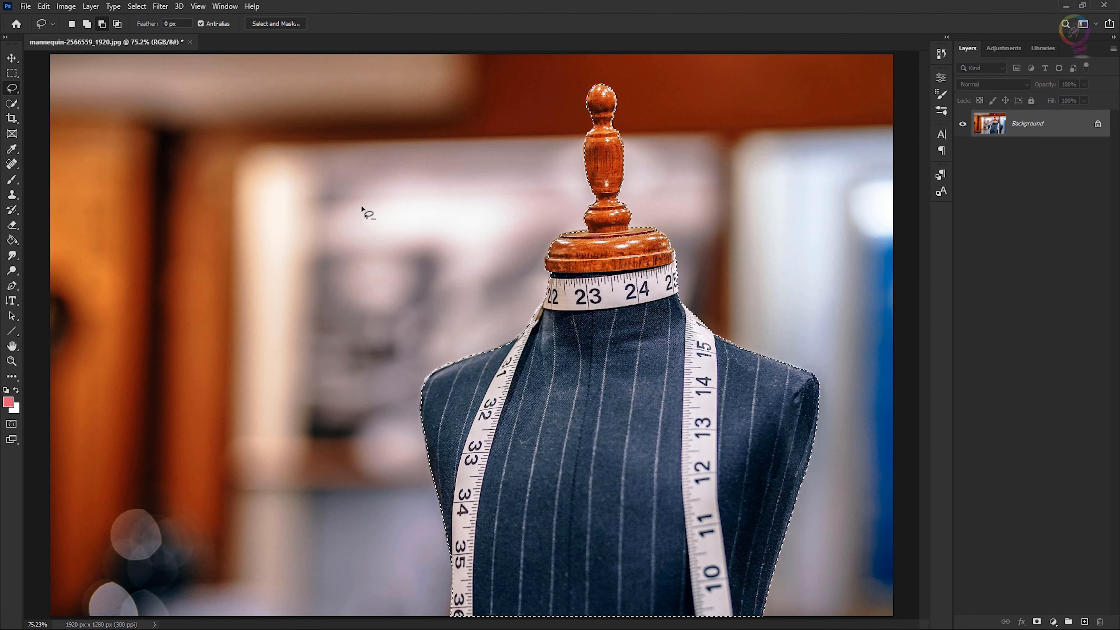
{"action": "left_click", "coordinate": [137, 6]}
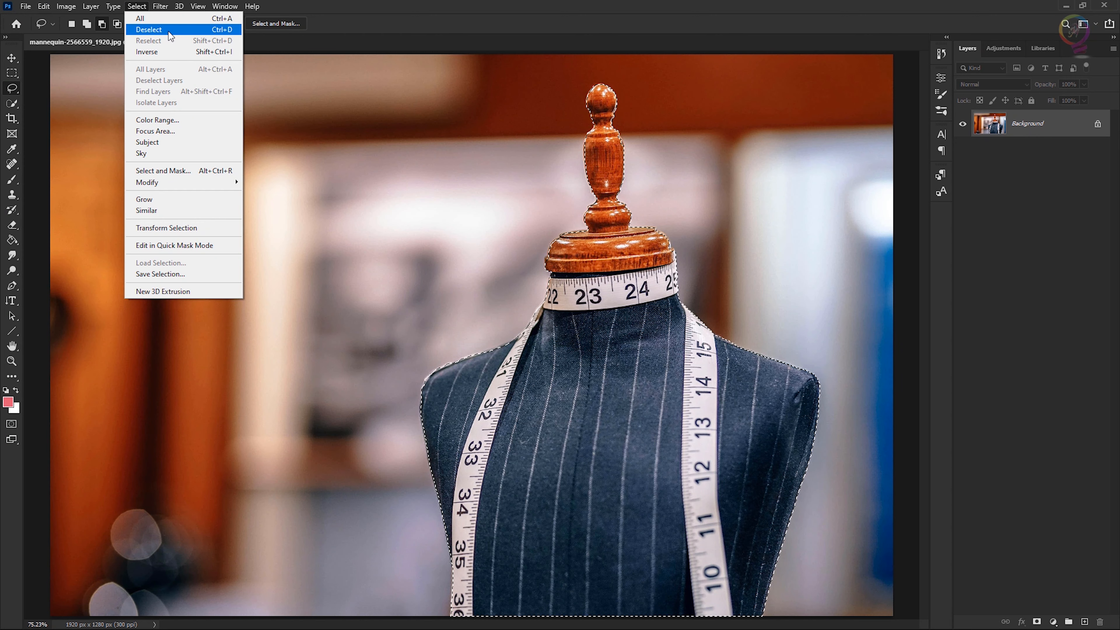
{"action": "left_click", "coordinate": [237, 31]}
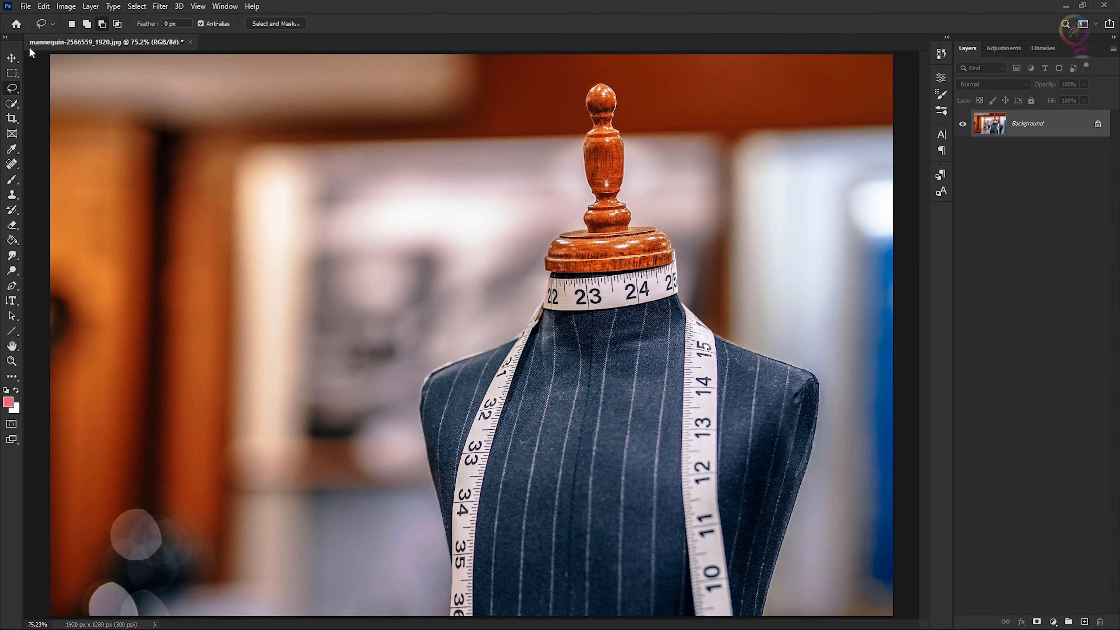
- Save the image as a Photoshop (PSD) file named "Quick selection tool and lasso tool"
{"action": "left_click", "coordinate": [27, 6]}
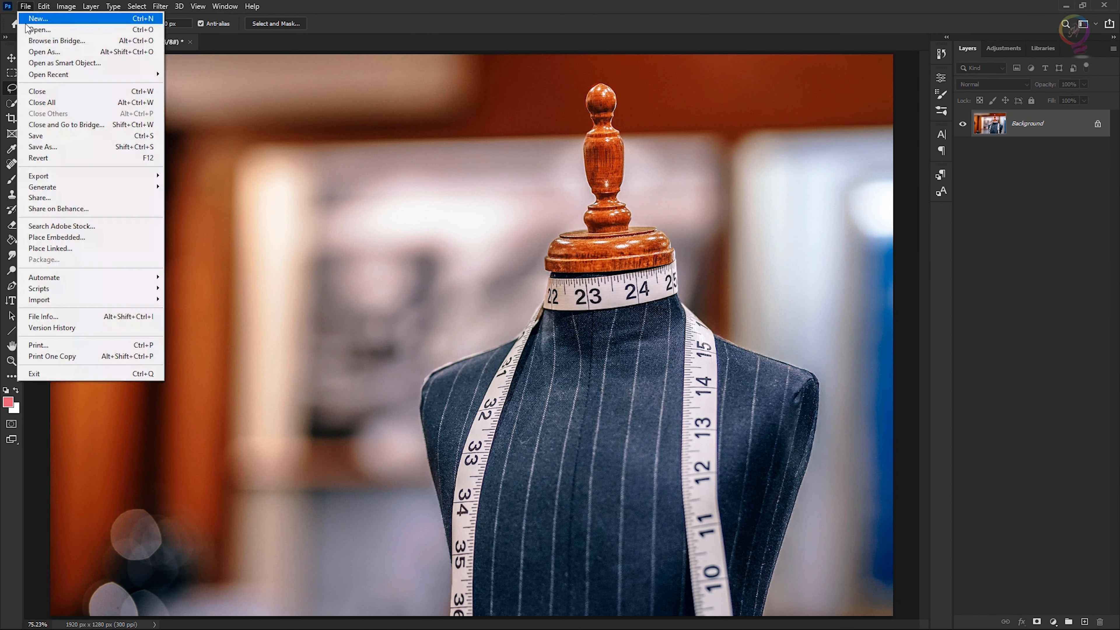
{"action": "left_click", "coordinate": [70, 143]}
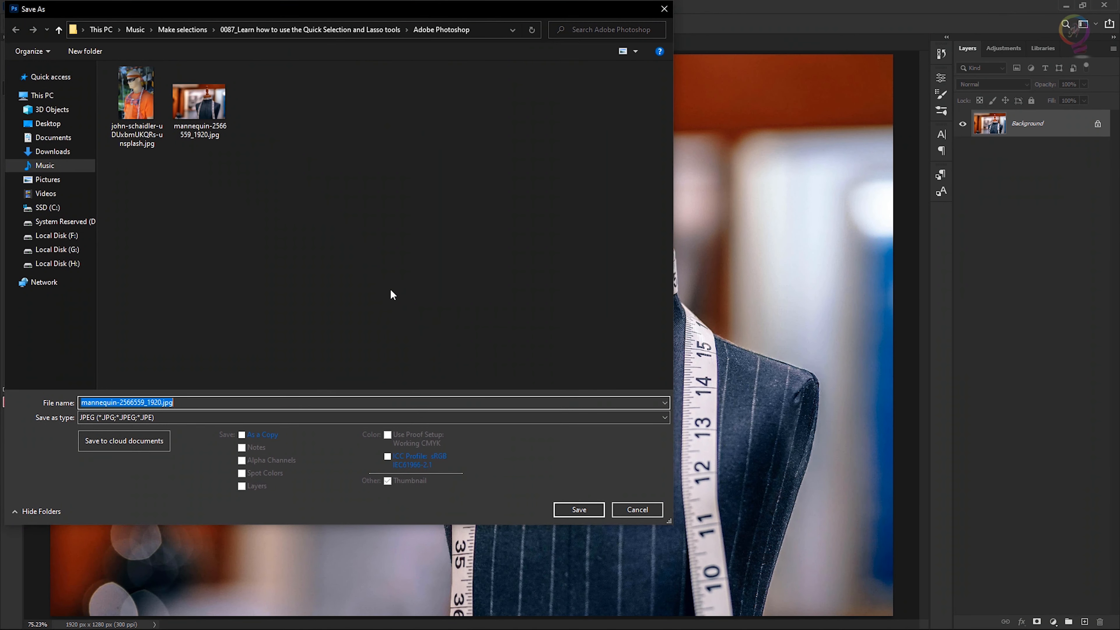
{"action": "left_click", "coordinate": [197, 416]}
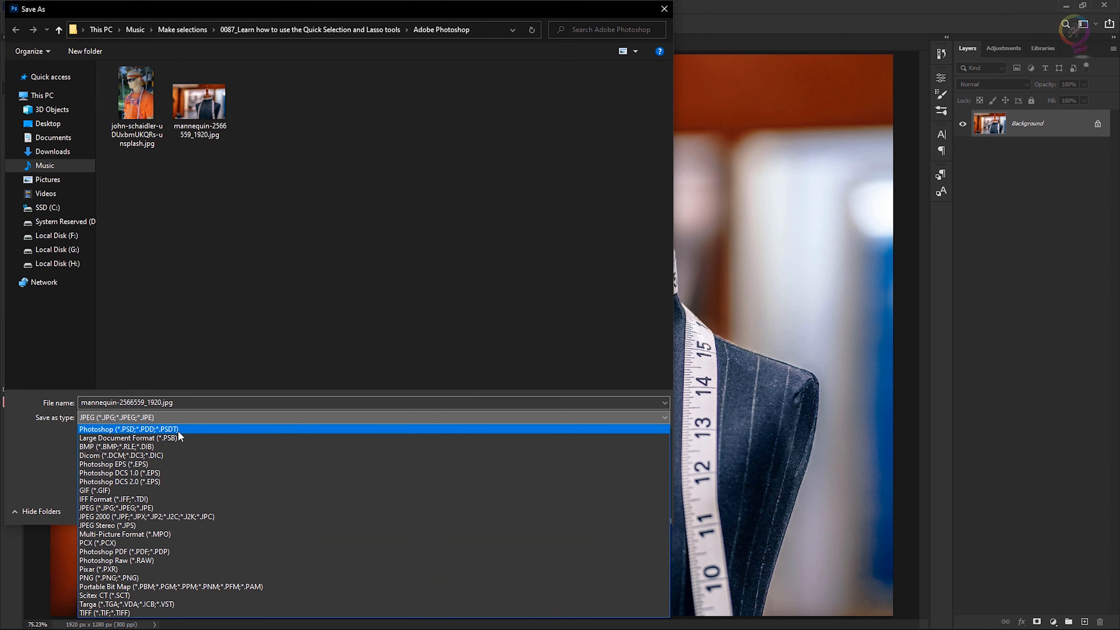
{"action": "left_click", "coordinate": [177, 430]}
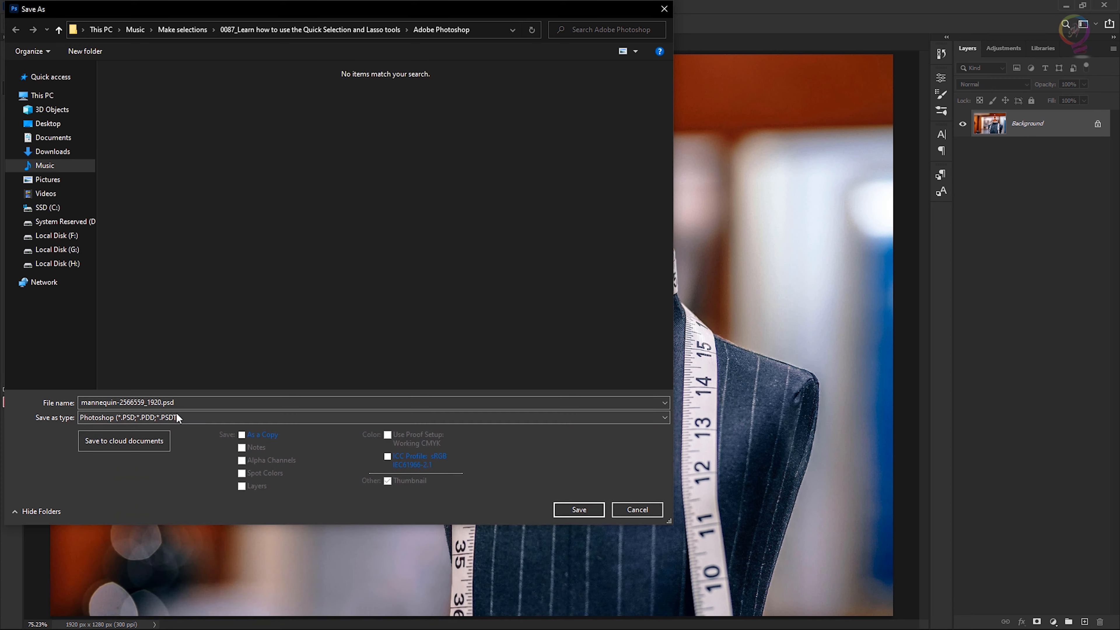
{"action": "triple_click", "coordinate": [188, 400]}
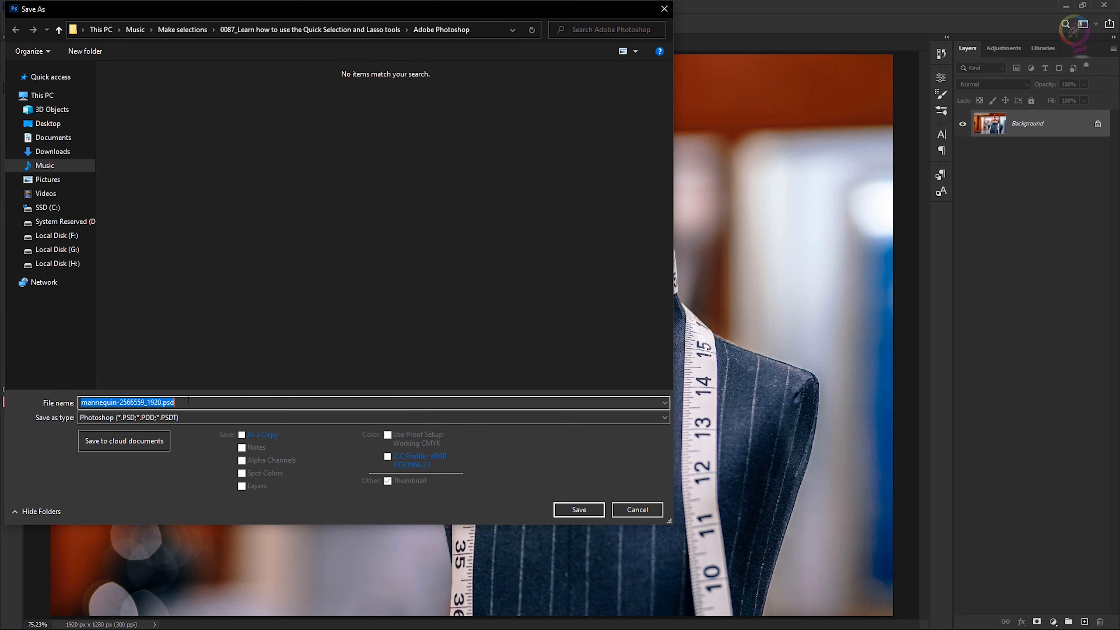
{"action": "type", "text": "Quick selection tool and lasso tool"}
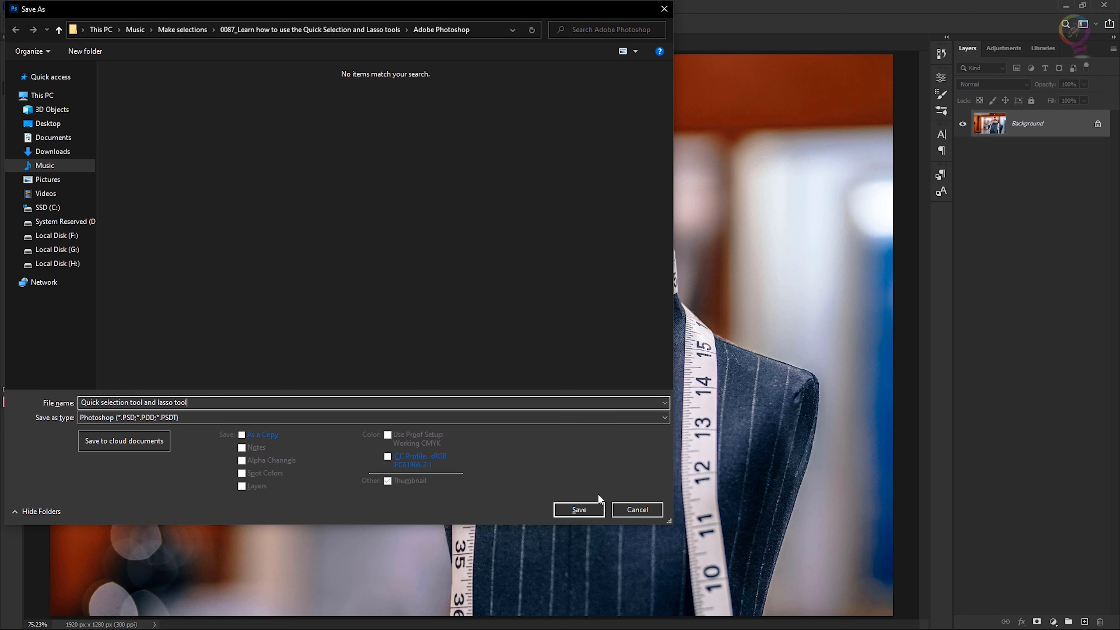
{"action": "left_click", "coordinate": [584, 509]}
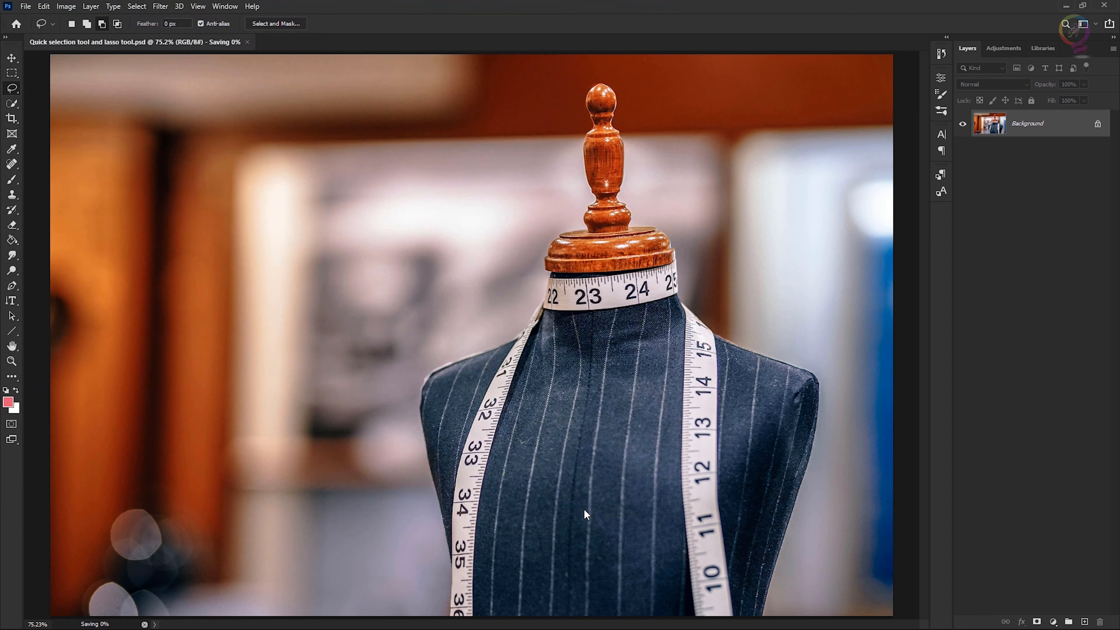